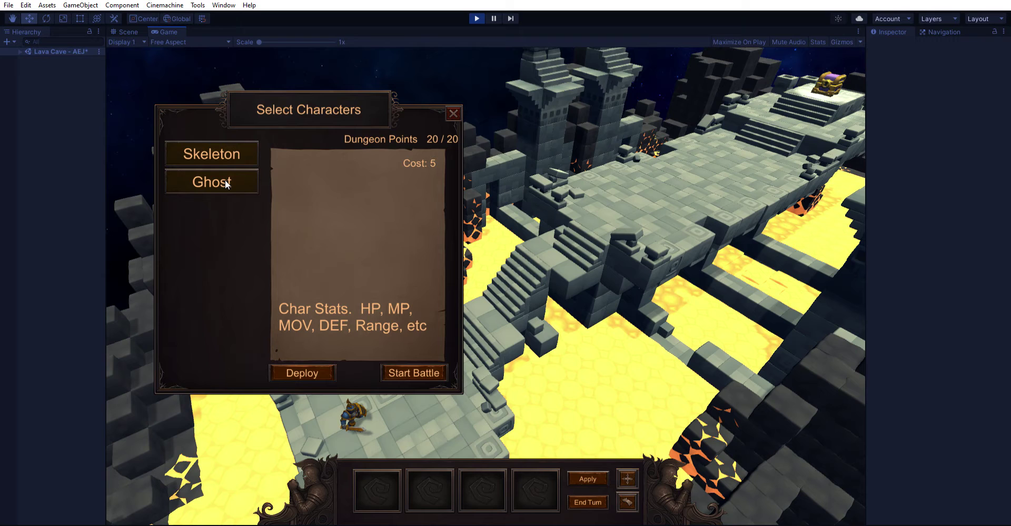
# - Deploy a Skeleton onto the bridge after previewing its cost
pyautogui.click(219, 148)
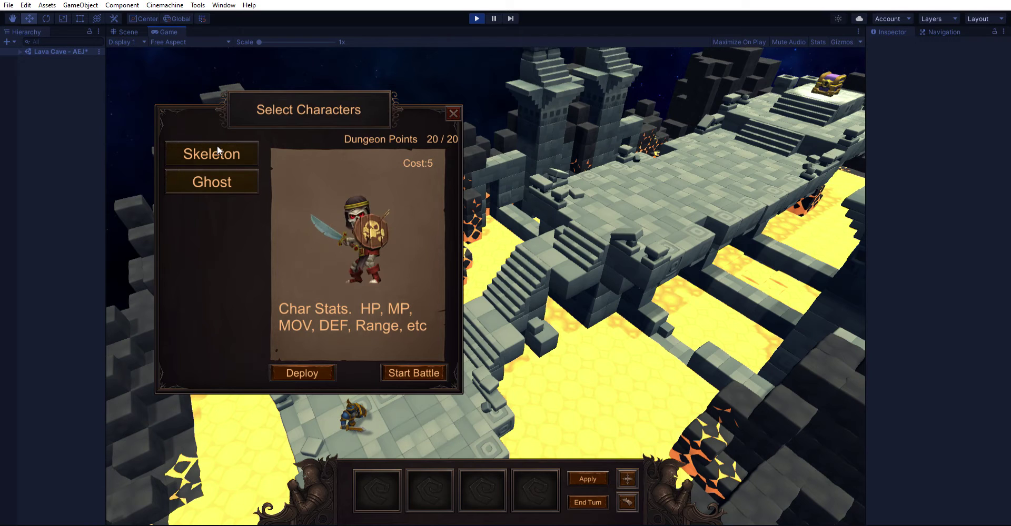
pyautogui.click(311, 371)
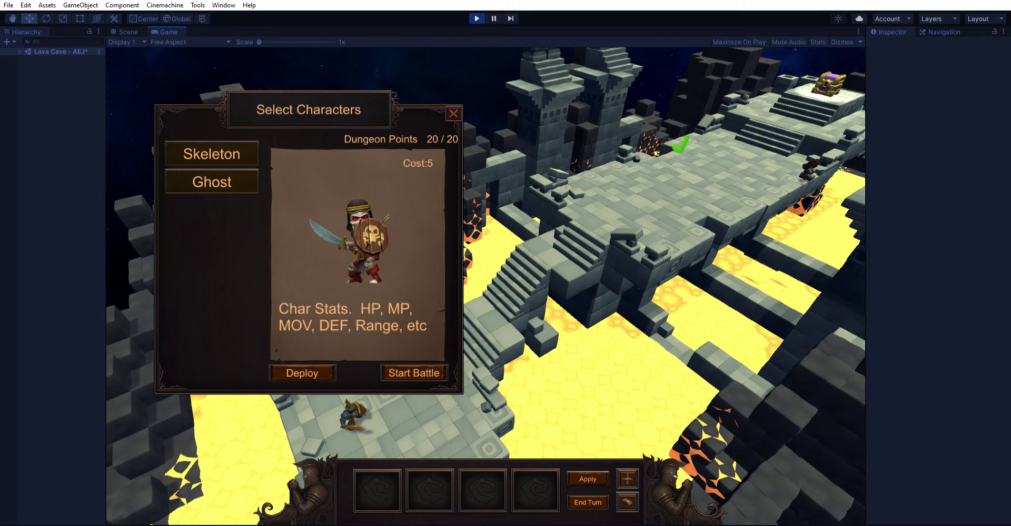
pyautogui.click(685, 144)
# - Deploy two Ghosts onto the bridge, leaving 1 of 20 Dungeon Points
pyautogui.click(257, 180)
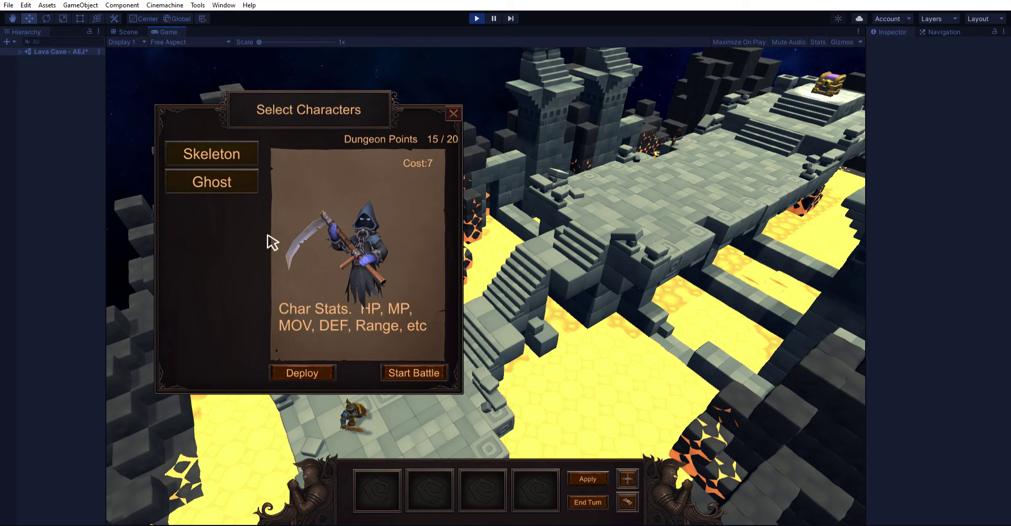
pyautogui.click(303, 371)
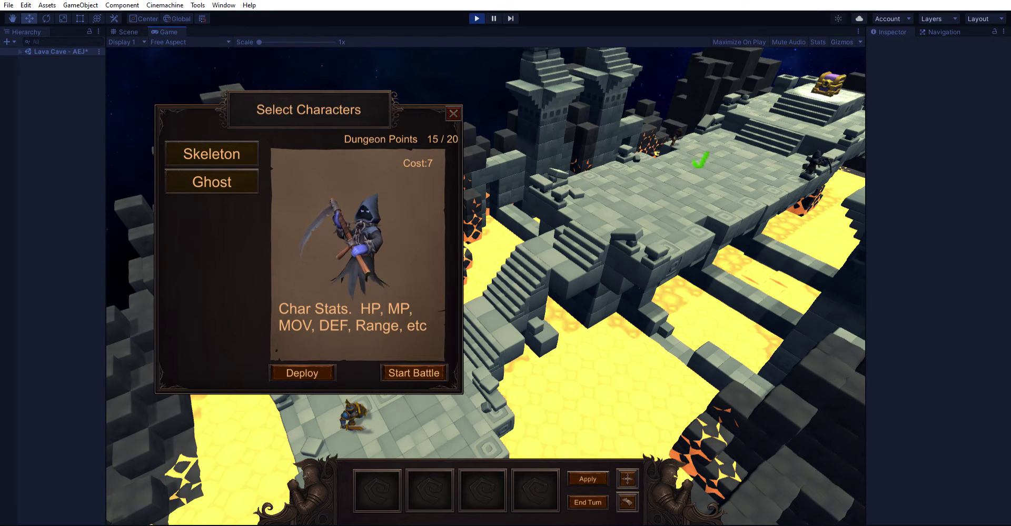
pyautogui.click(719, 160)
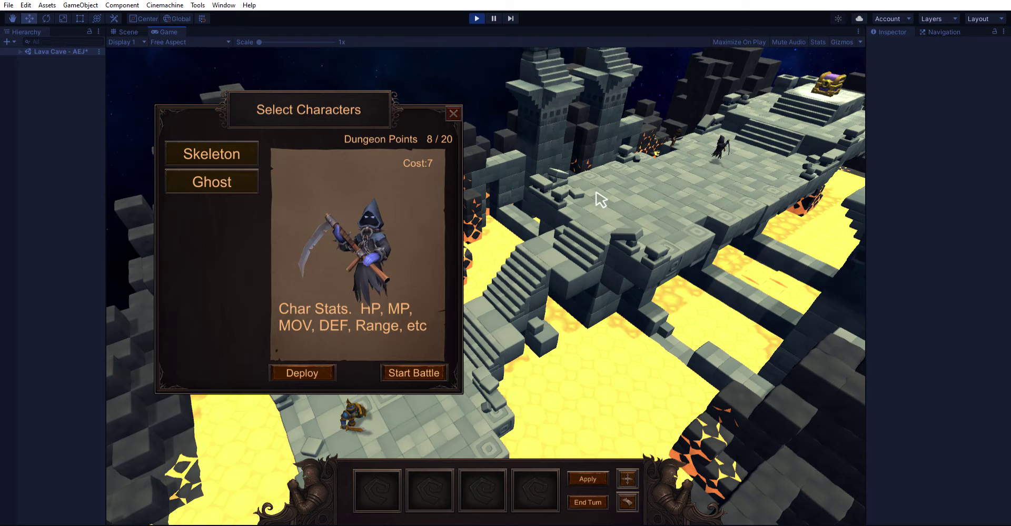
pyautogui.click(310, 374)
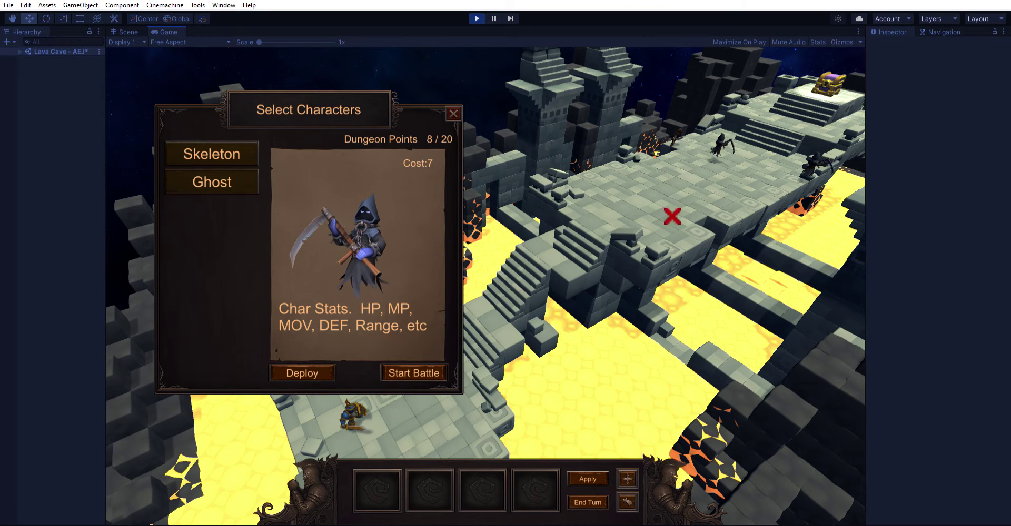
pyautogui.click(783, 186)
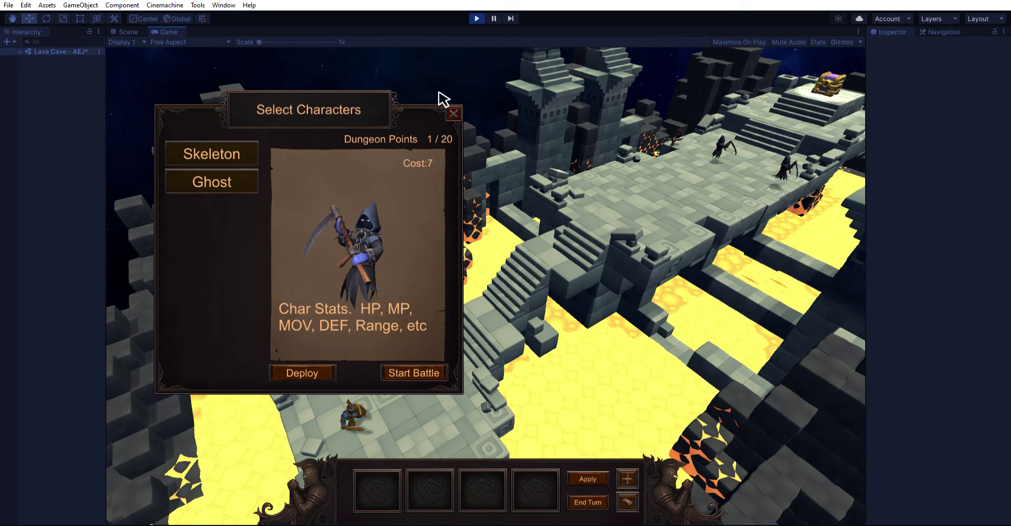
# - Start the battle and end both Ghosts' and the Skeleton's first turns after checking movement range
pyautogui.click(414, 372)
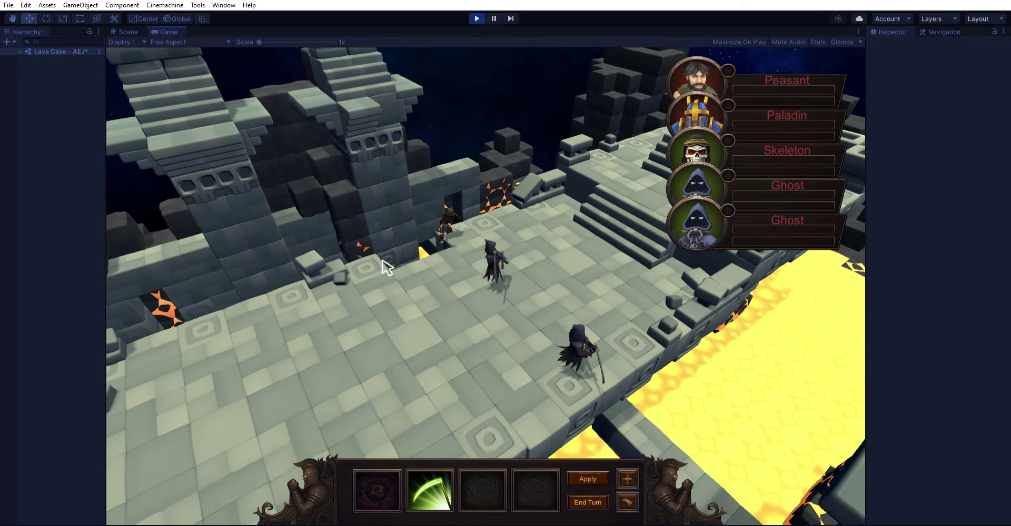
pyautogui.click(377, 490)
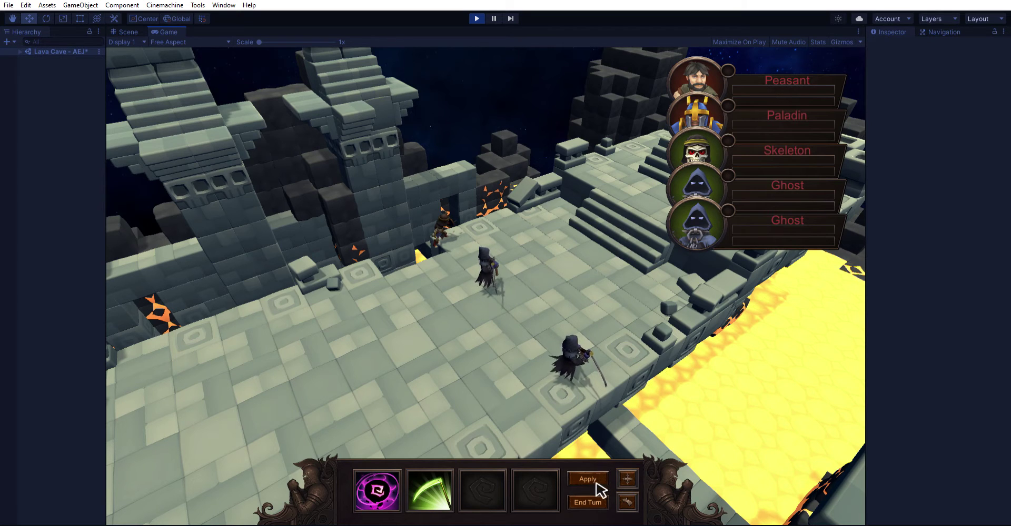
pyautogui.click(627, 478)
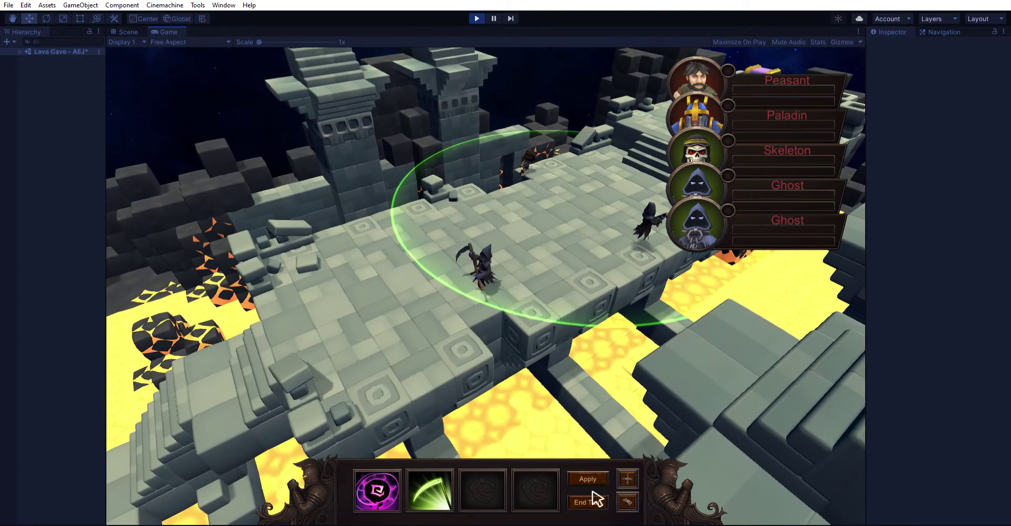
pyautogui.click(597, 500)
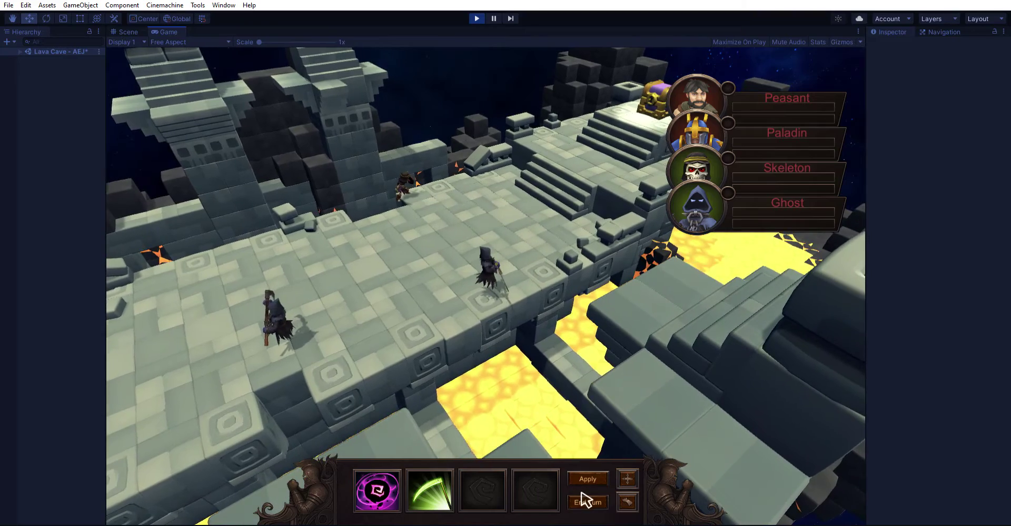
pyautogui.click(585, 500)
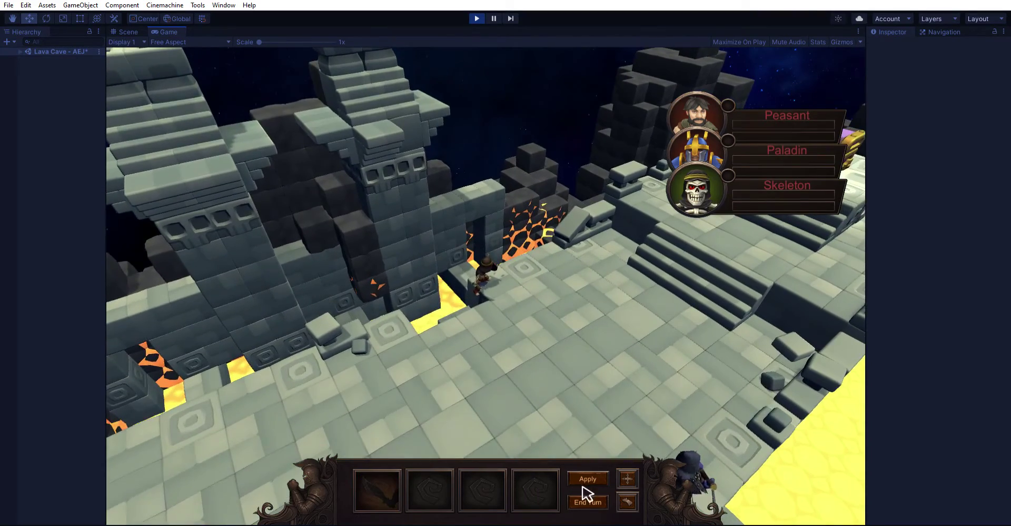
pyautogui.click(585, 498)
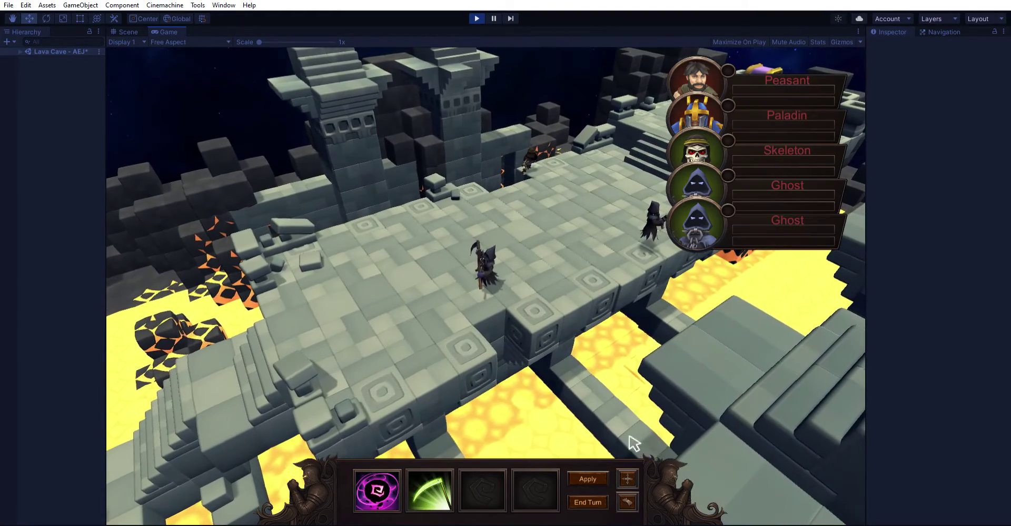
# - Move a Ghost, end the remaining Ghost and Skeleton turns, and choose the Peasant's trident attack to finish the round
pyautogui.click(627, 477)
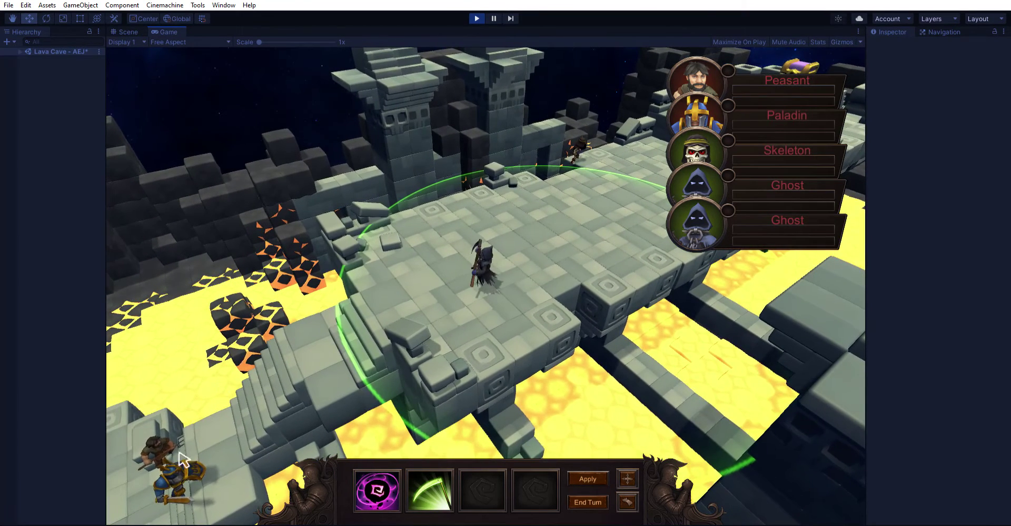
pyautogui.click(587, 503)
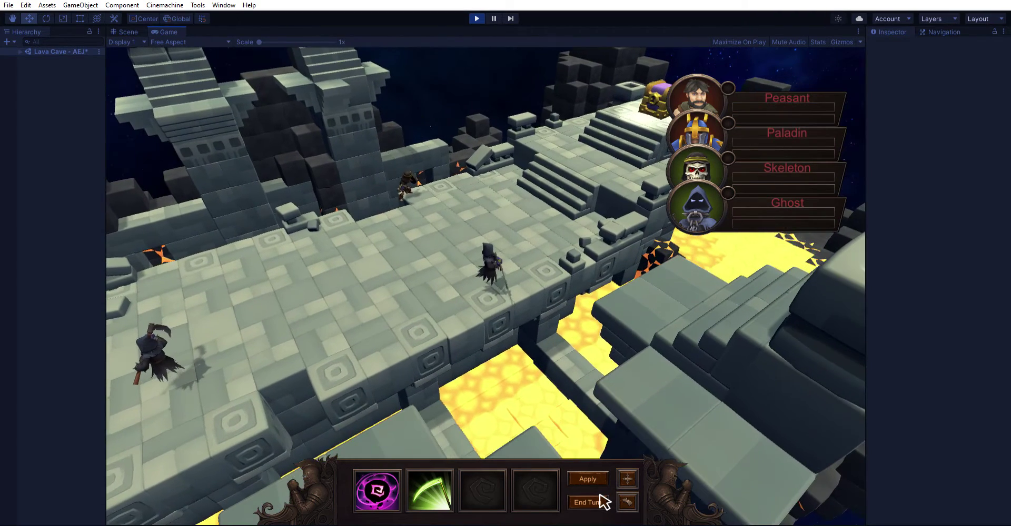
pyautogui.click(587, 502)
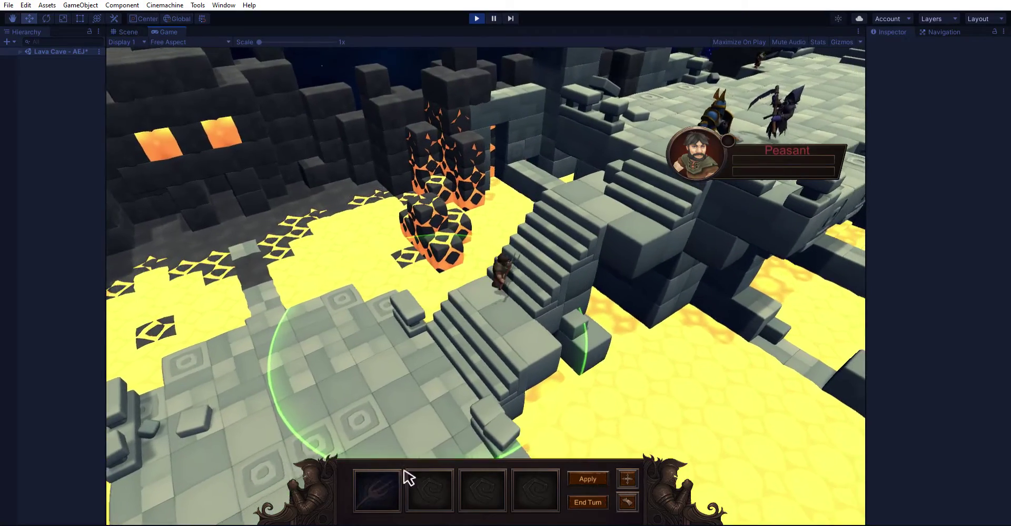
pyautogui.click(382, 480)
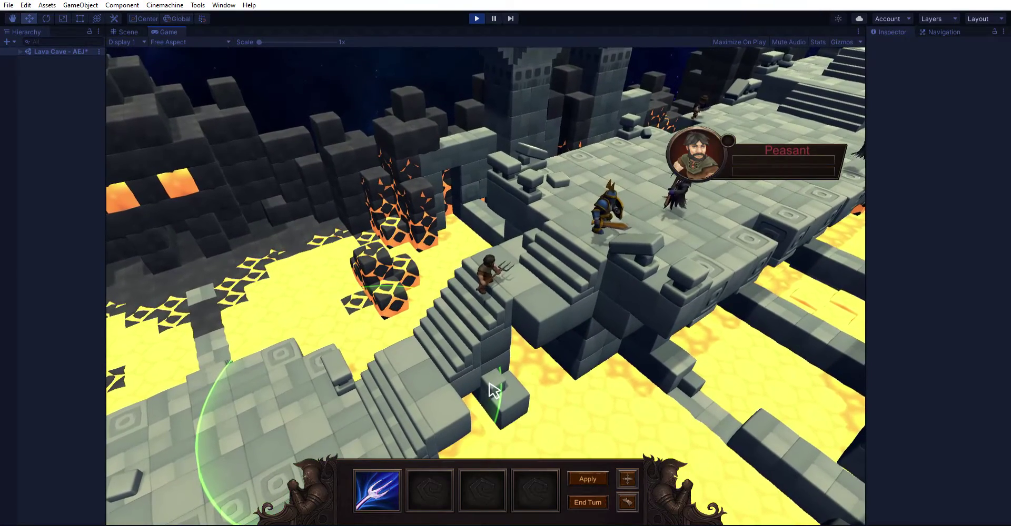
pyautogui.click(514, 397)
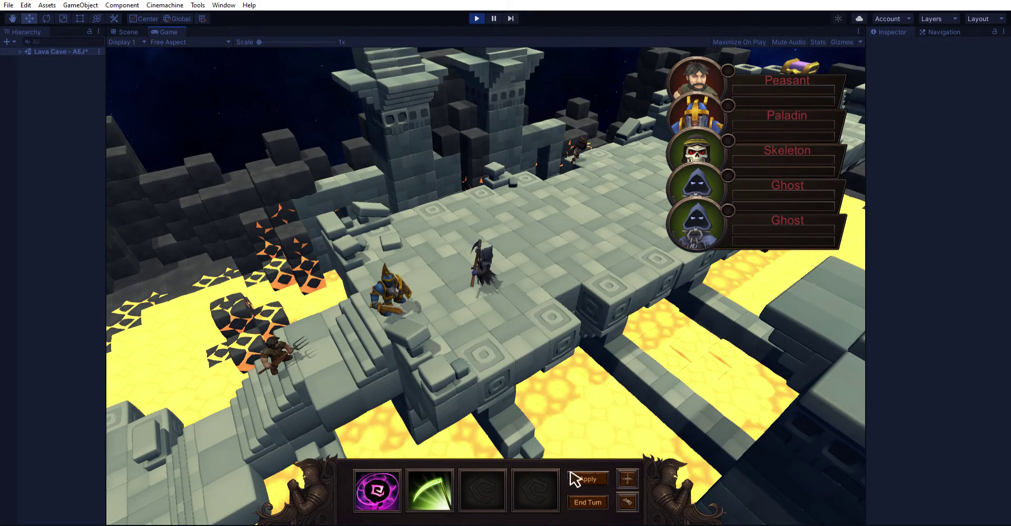
# - Aim and apply the Ghost's special ability, then end that Ghost's turn
pyautogui.click(383, 485)
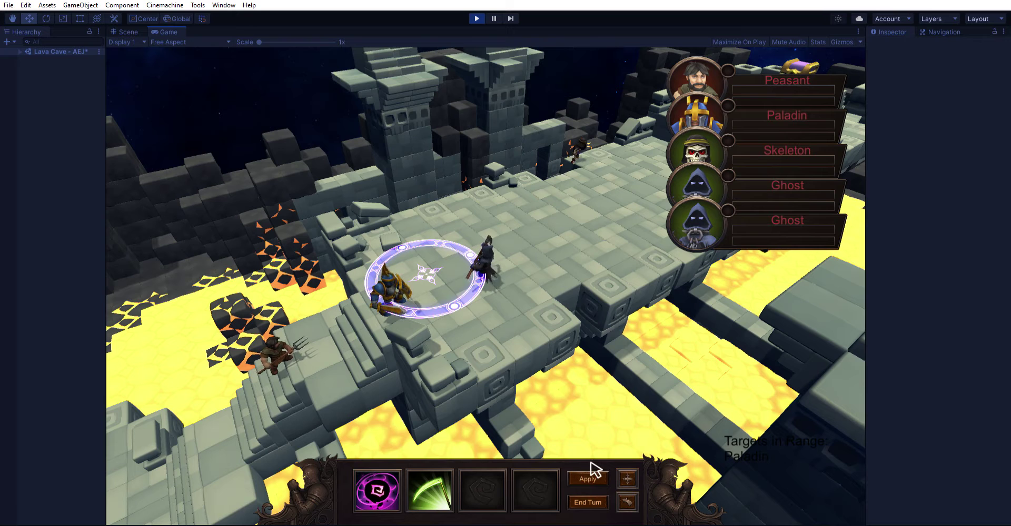
pyautogui.click(592, 469)
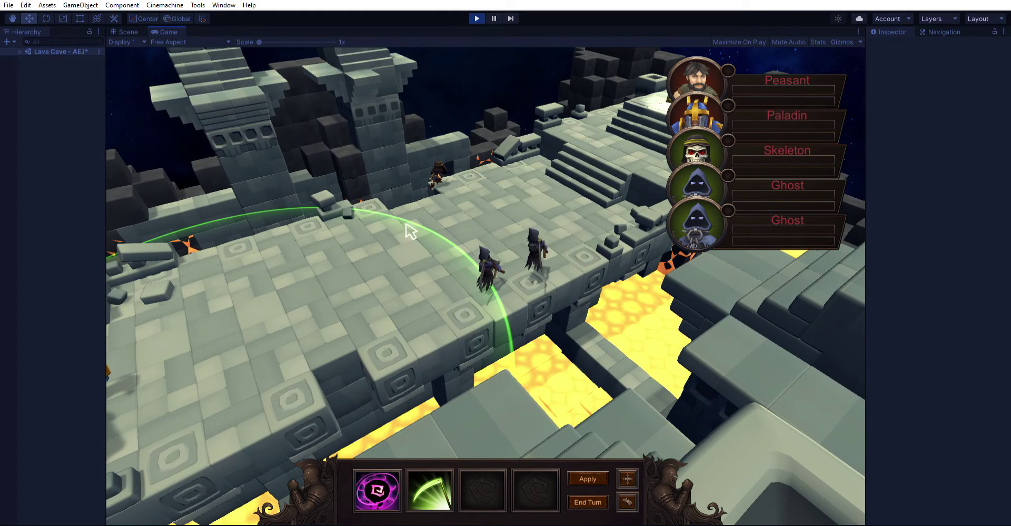
pyautogui.click(599, 495)
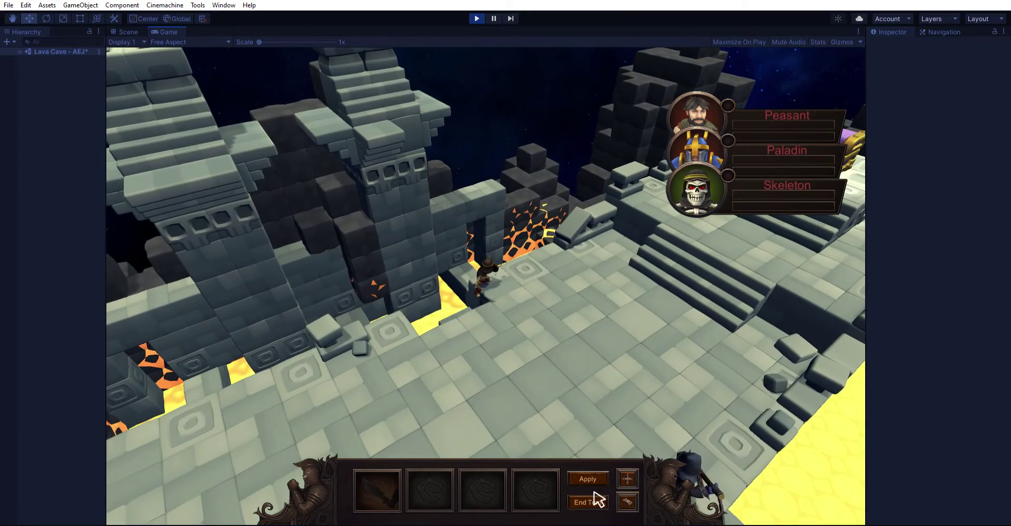
# - End the Skeleton, Paladin and Peasant turns, then aim a Ghost's second ability at the bridge
pyautogui.click(569, 480)
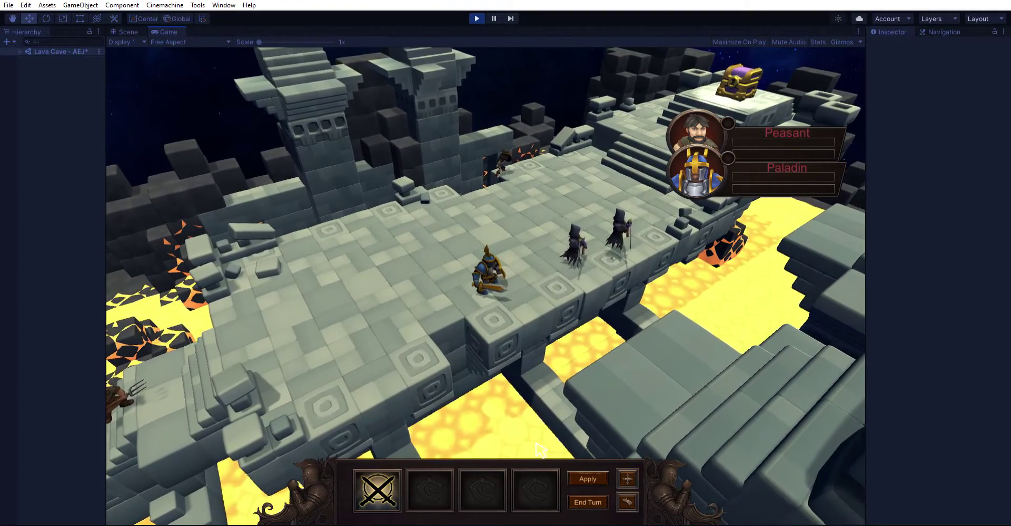
pyautogui.click(572, 476)
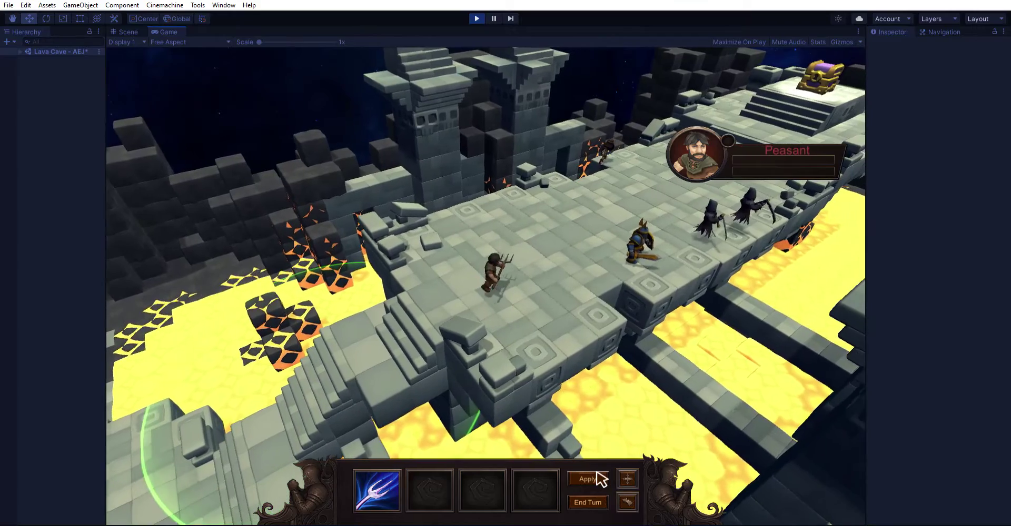
pyautogui.click(631, 479)
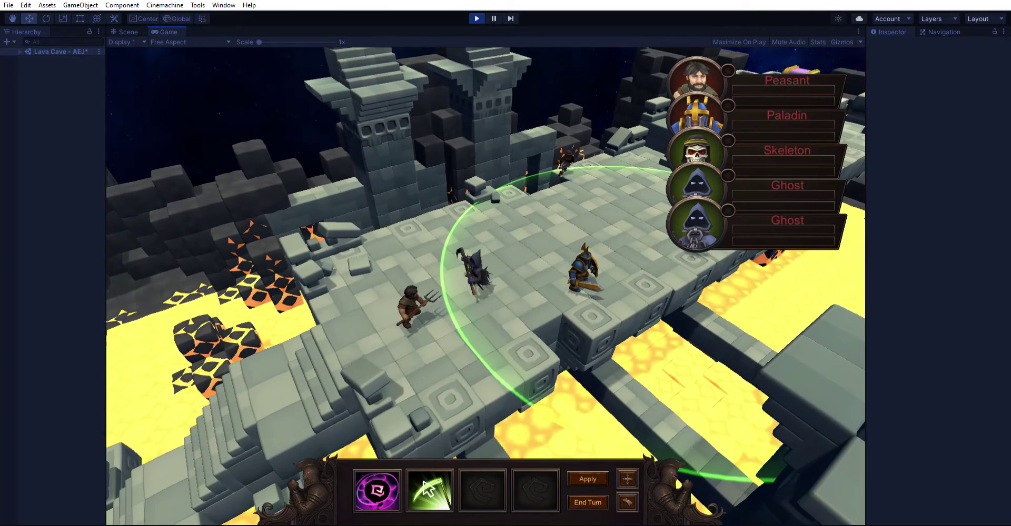
pyautogui.click(428, 489)
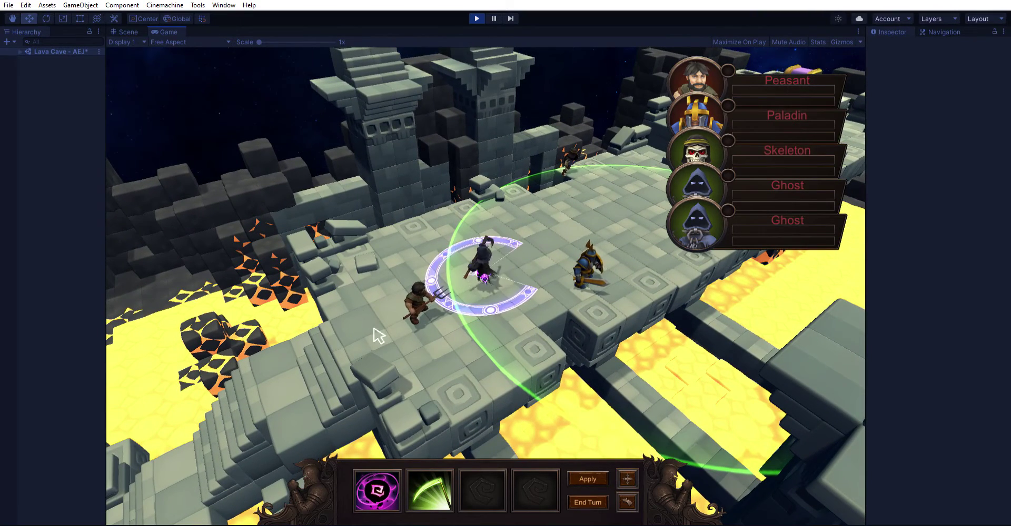
pyautogui.click(363, 477)
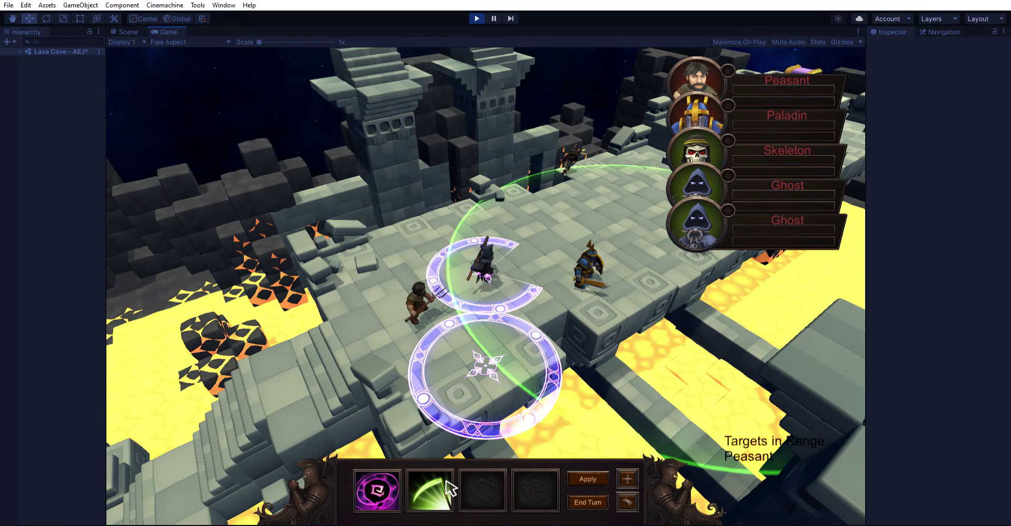
# - Apply the Ghost's ability to strike the Peasant off the bridge
pyautogui.click(602, 472)
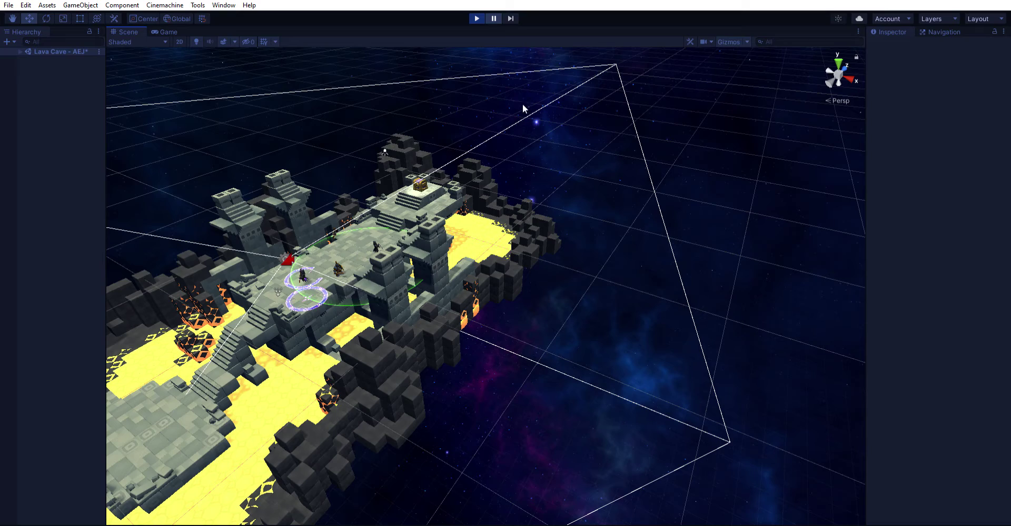
# - Show the blue Lava Cave navmesh via Navigation, orbit and zoom over the level, then stop play mode
pyautogui.click(943, 31)
pyautogui.keyDown('alt'); pyautogui.moveTo(363, 294); pyautogui.dragTo(266, 454); pyautogui.keyUp('alt')
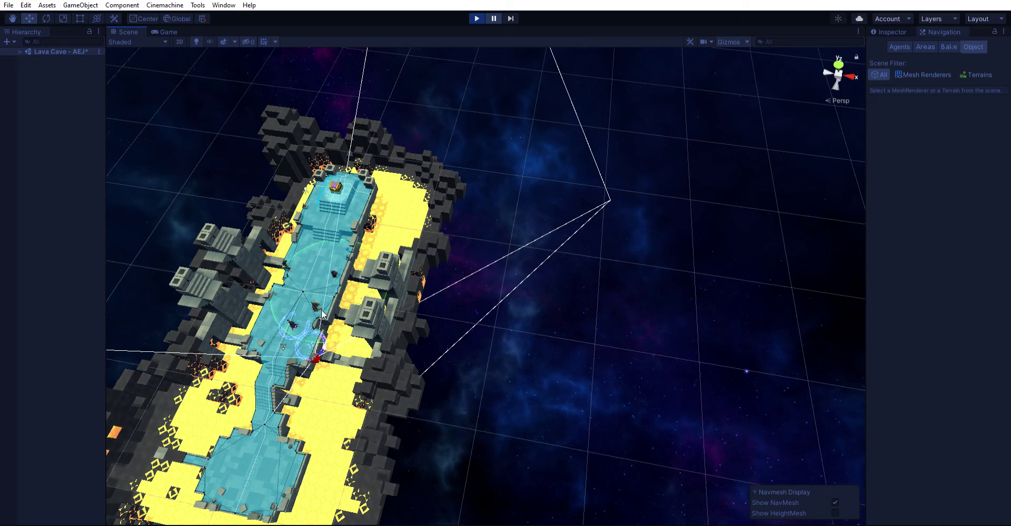
pyautogui.keyDown('alt'); pyautogui.moveTo(322, 316); pyautogui.dragTo(298, 376); pyautogui.keyUp('alt')
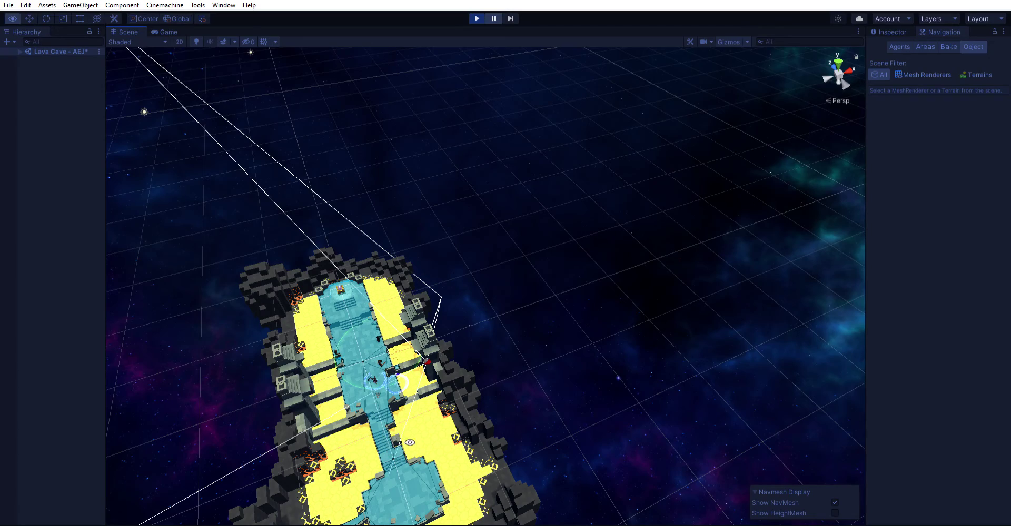
pyautogui.keyDown('alt'); pyautogui.moveTo(402, 457); pyautogui.dragTo(282, 256); pyautogui.keyUp('alt')
pyautogui.scroll(2, 281, 256)
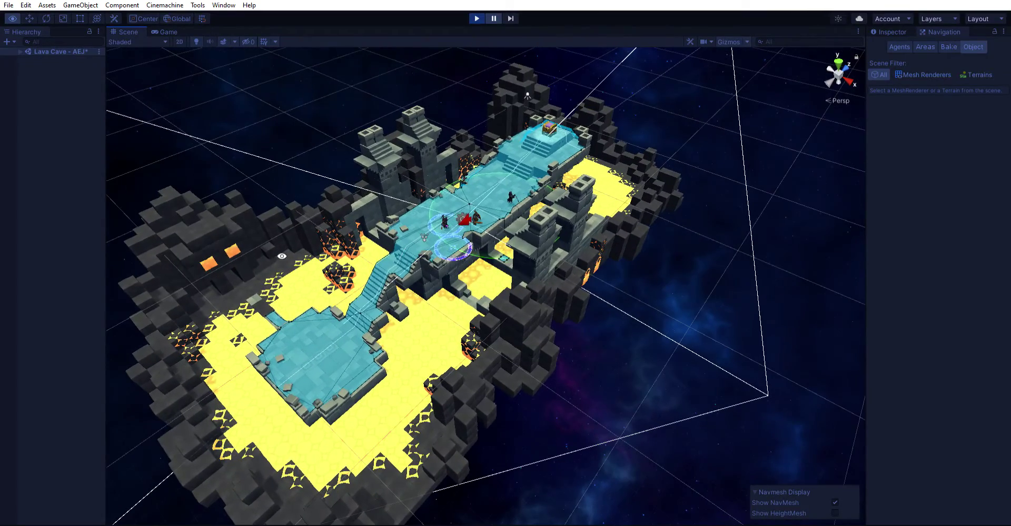
pyautogui.click(475, 16)
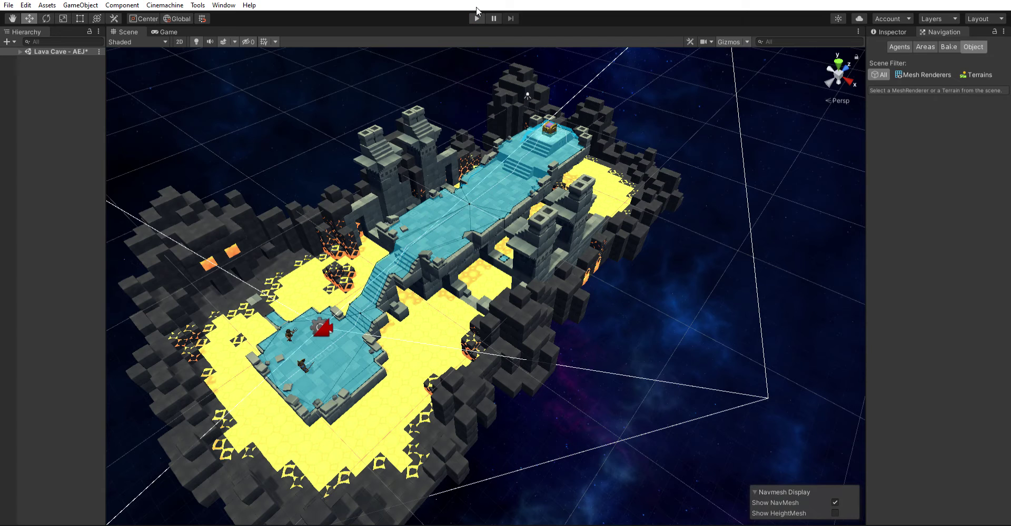
# - Restart play, deploy a single Skeleton, start the battle, preview its sword attack and end its turn
pyautogui.click(477, 16)
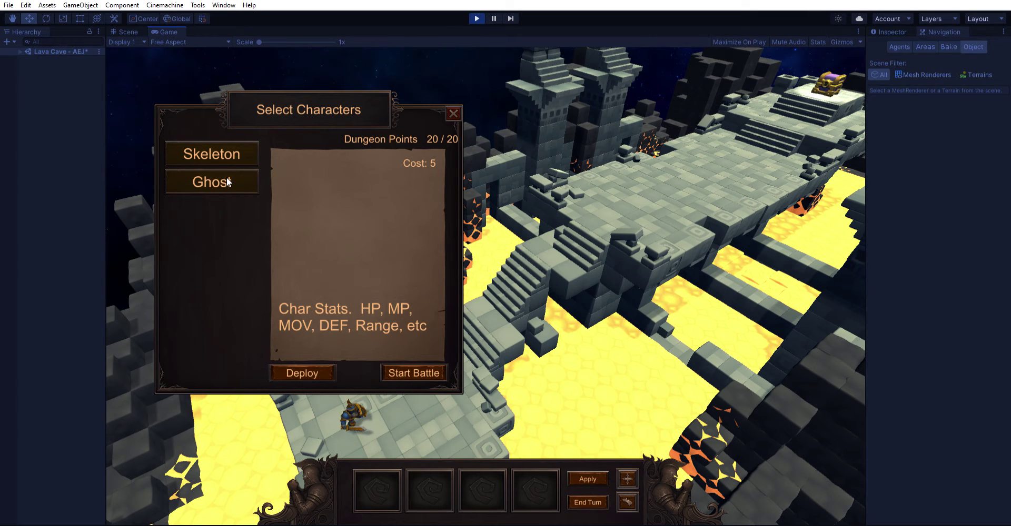
pyautogui.click(228, 154)
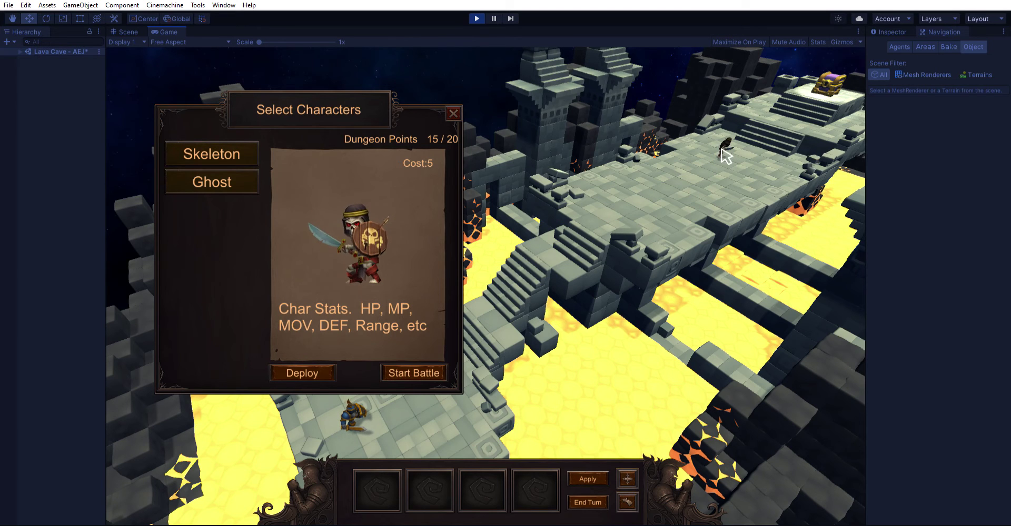
pyautogui.click(413, 371)
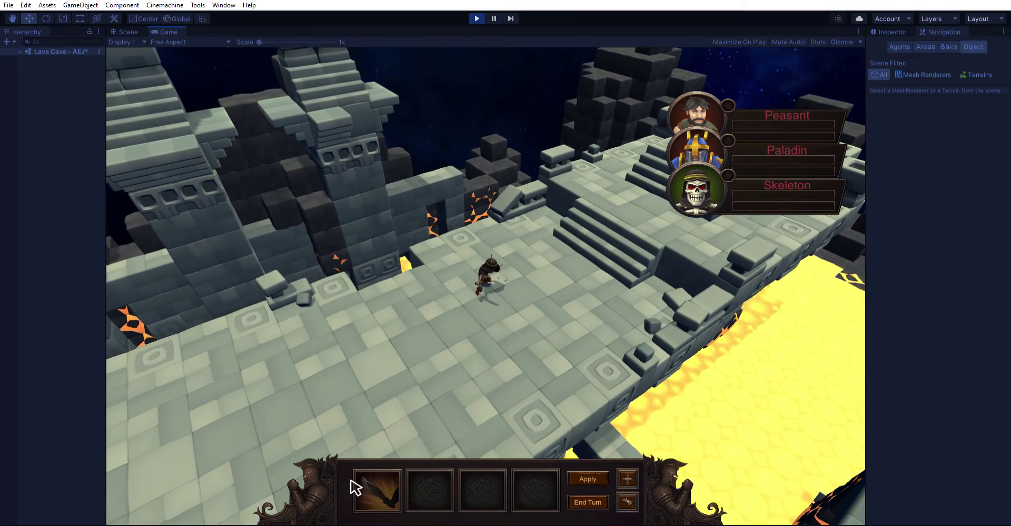
pyautogui.click(358, 482)
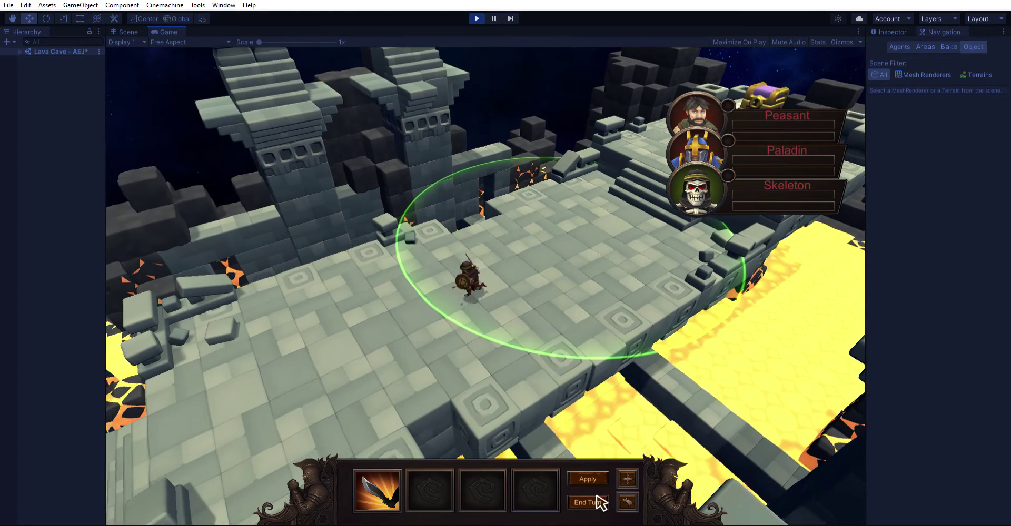
pyautogui.click(598, 503)
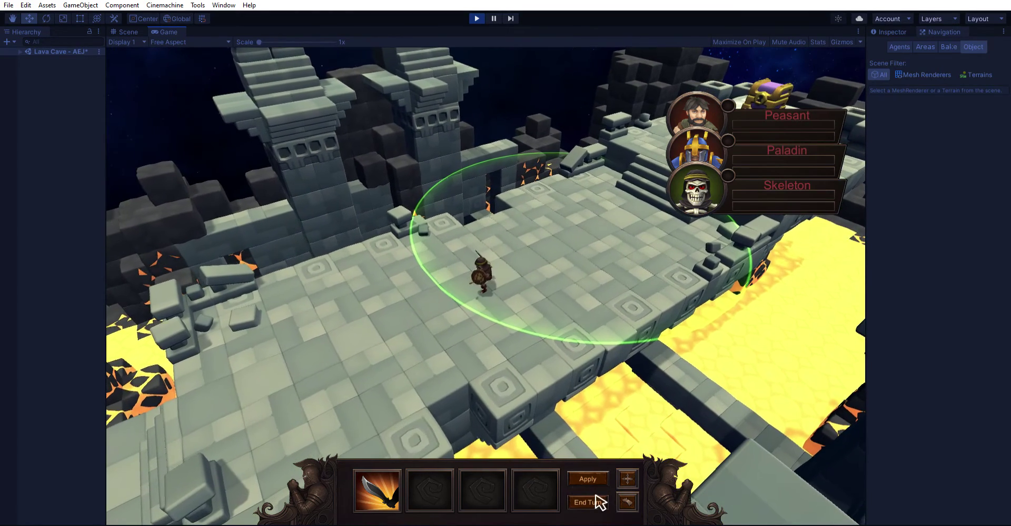